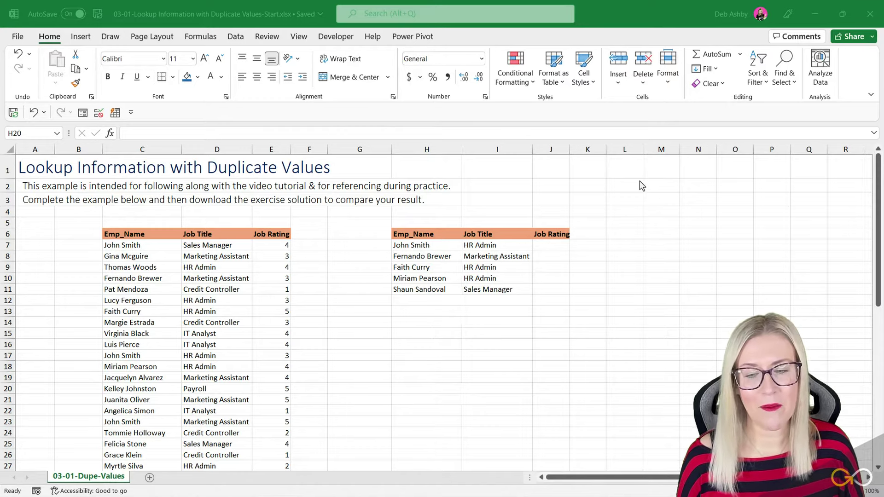
# Step: Check the source job ratings and the H7:I11 names and titles, then select J7
pyautogui.hotkey('alt', 'Tab')
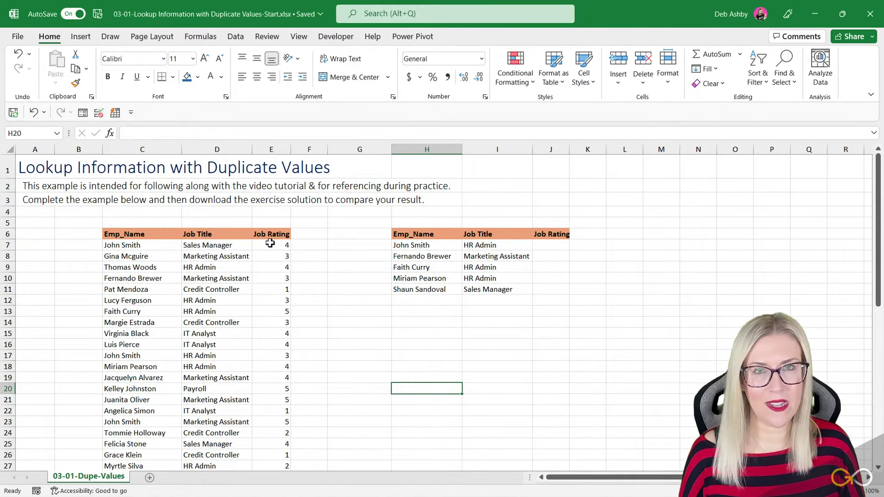
pyautogui.click(272, 248)
pyautogui.click(275, 256)
pyautogui.click(277, 267)
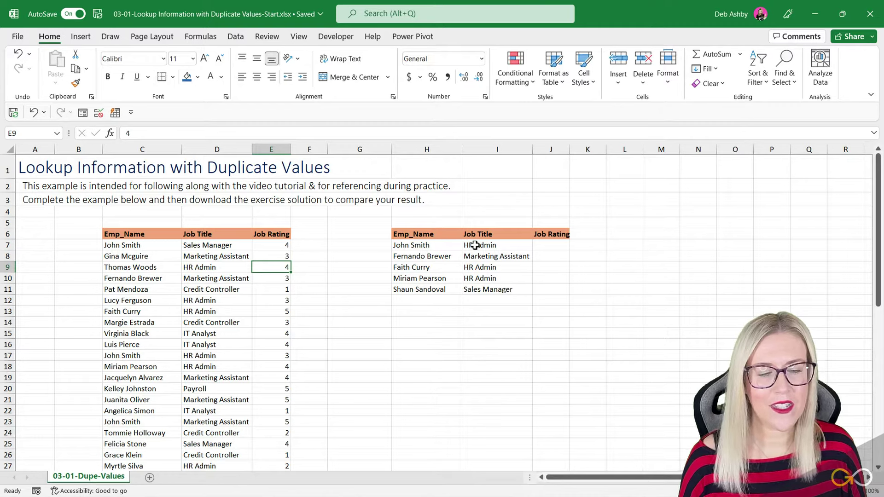
pyautogui.moveTo(413, 244); pyautogui.dragTo(489, 290)
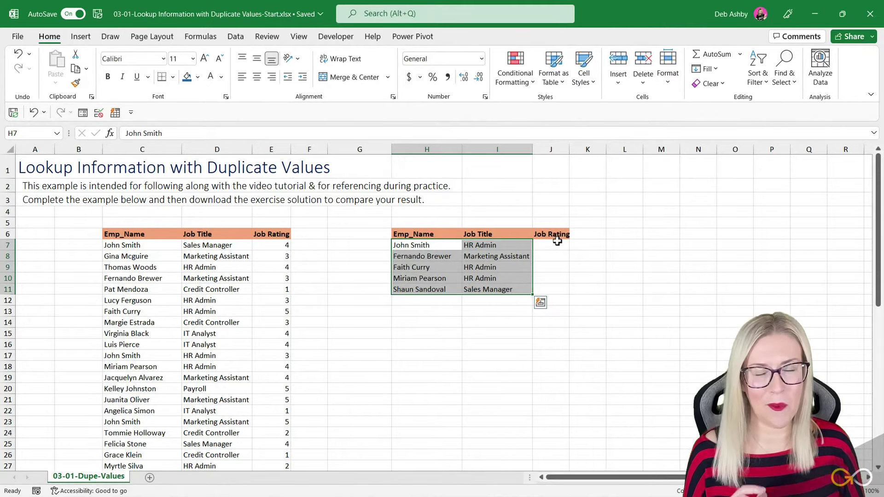
pyautogui.click(554, 244)
# Step: Autofit column J, then begin =VLOOKUP(H7, in J7
pyautogui.doubleClick(569, 150)
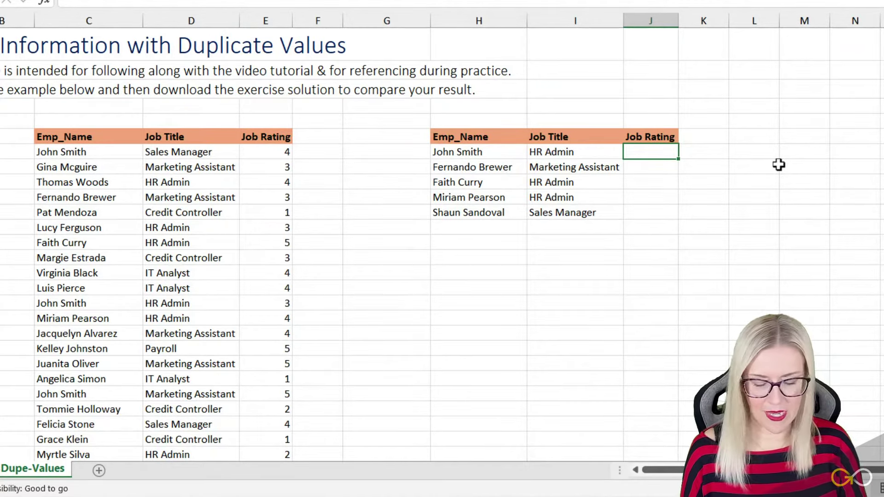
pyautogui.write('=V')
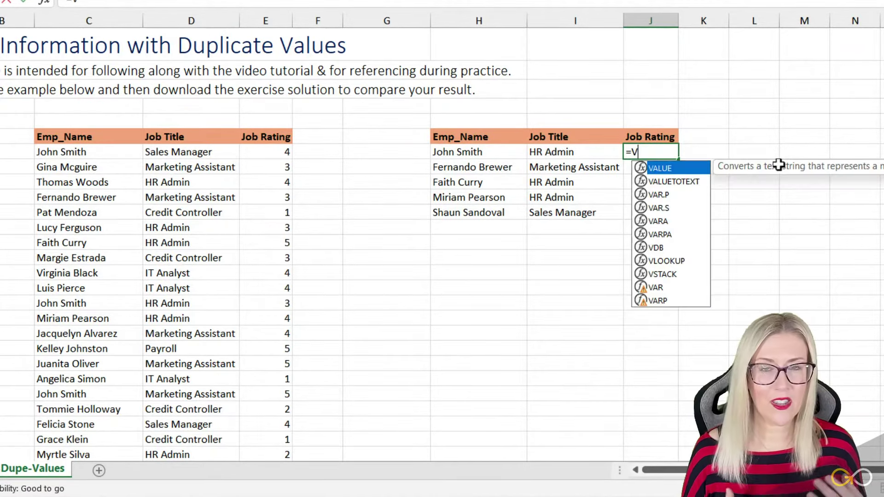
pyautogui.write('LOOKUP(')
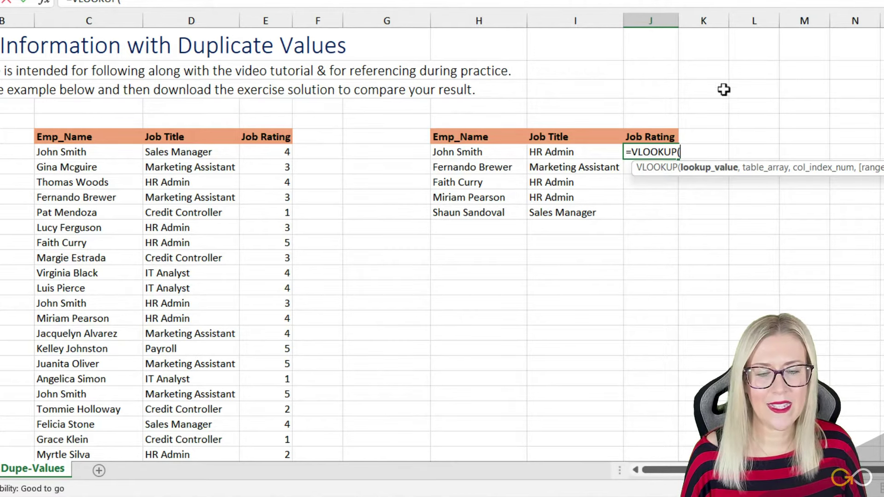
pyautogui.click(461, 155)
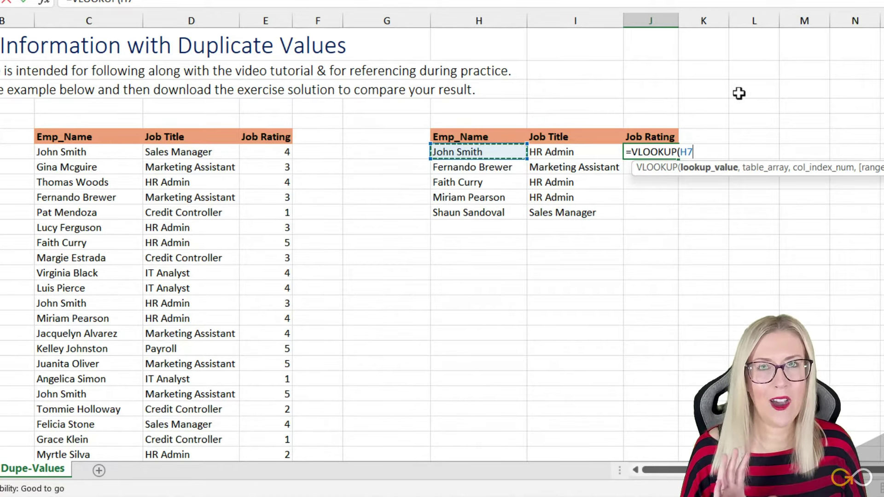
pyautogui.write(',')
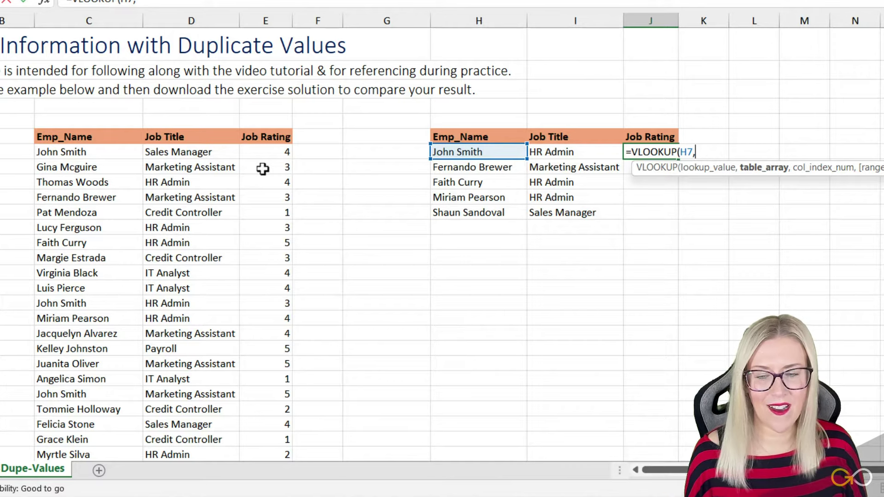
# Step: Complete and enter =VLOOKUP(H7,$C$7:$E$56,3,FALSE) in J7
pyautogui.moveTo(62, 151); pyautogui.dragTo(252, 153)
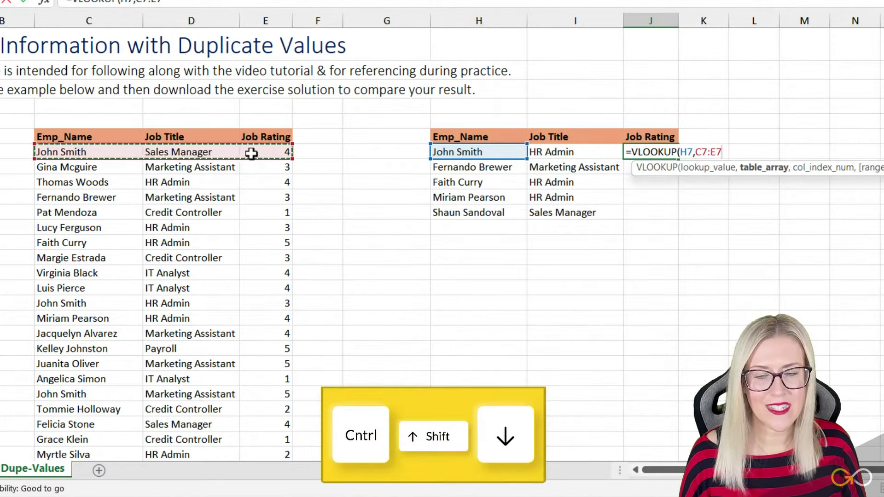
pyautogui.hotkey('ctrl', 'shift', 'Down')
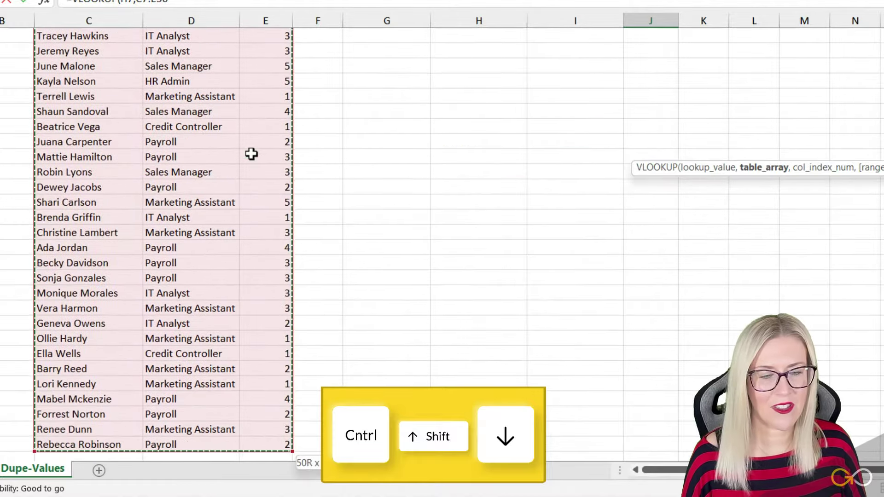
pyautogui.scroll(10, 528, 228)
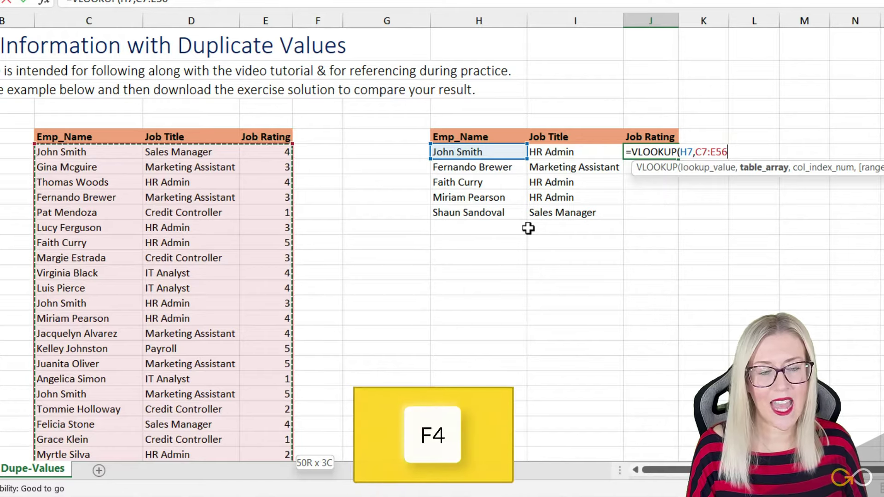
pyautogui.press('F4')
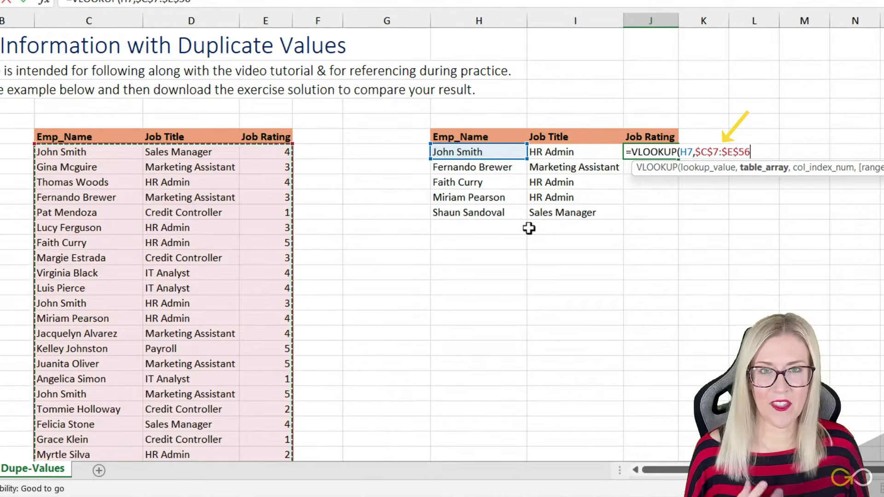
pyautogui.write(',')
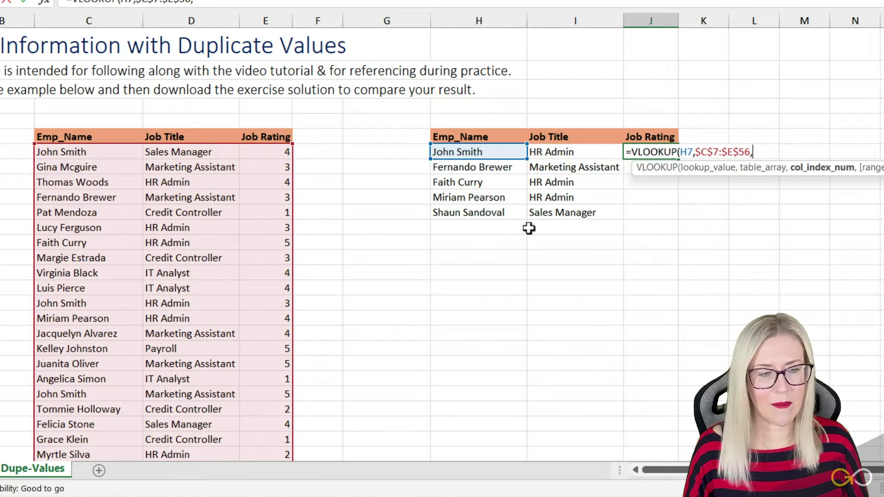
pyautogui.write('3')
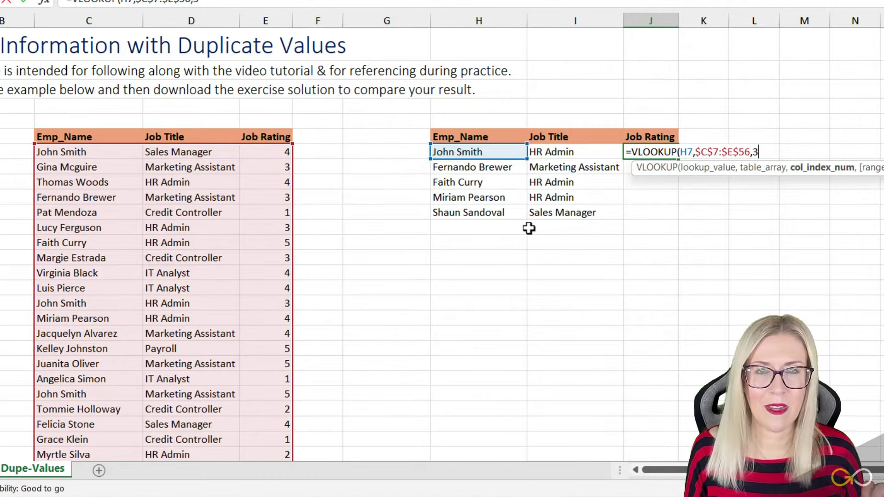
pyautogui.write(',')
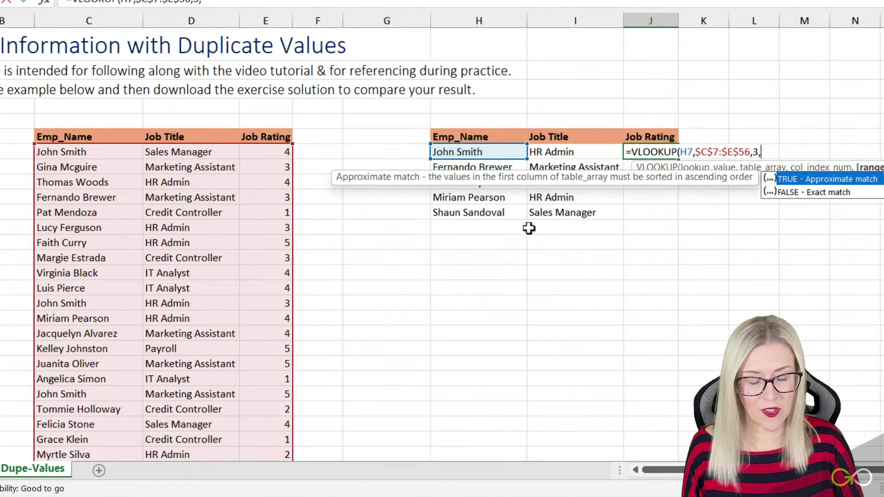
pyautogui.write('FALSE)')
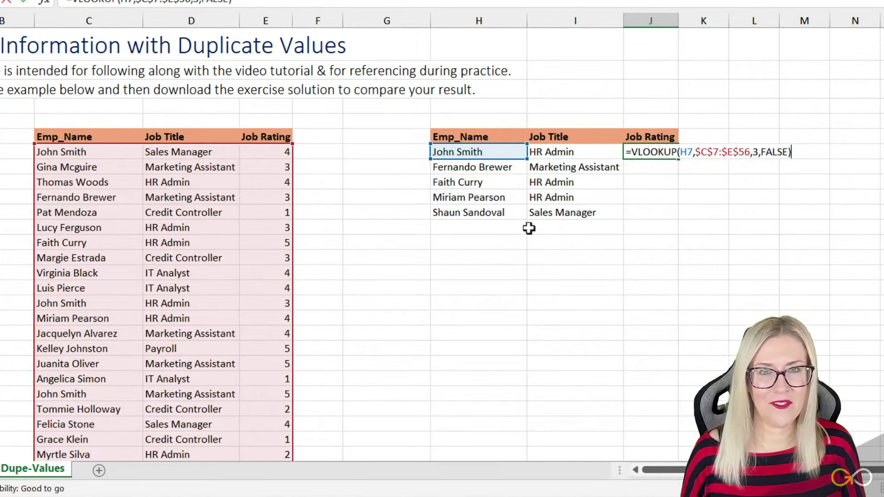
pyautogui.press('Return')
# Step: Fill J7's lookup down to J11 and check H7's John Smith, HR Admin
pyautogui.click(653, 152)
pyautogui.doubleClick(678, 158)
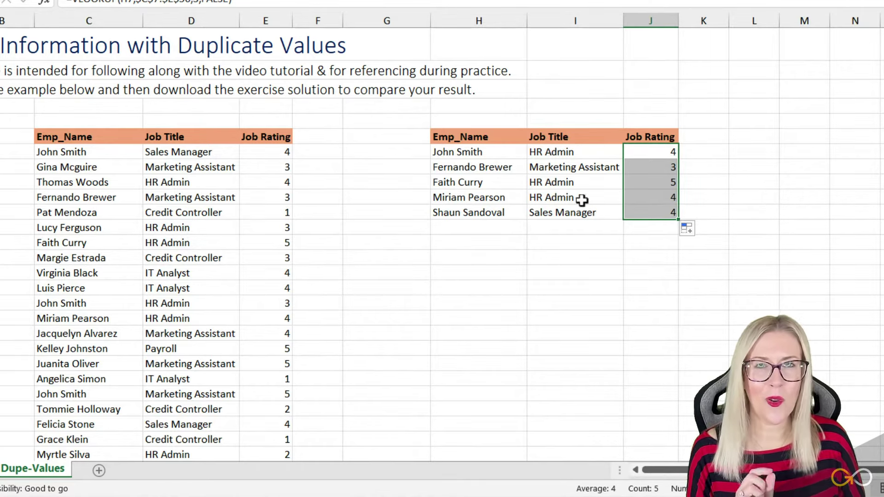
pyautogui.click(460, 151)
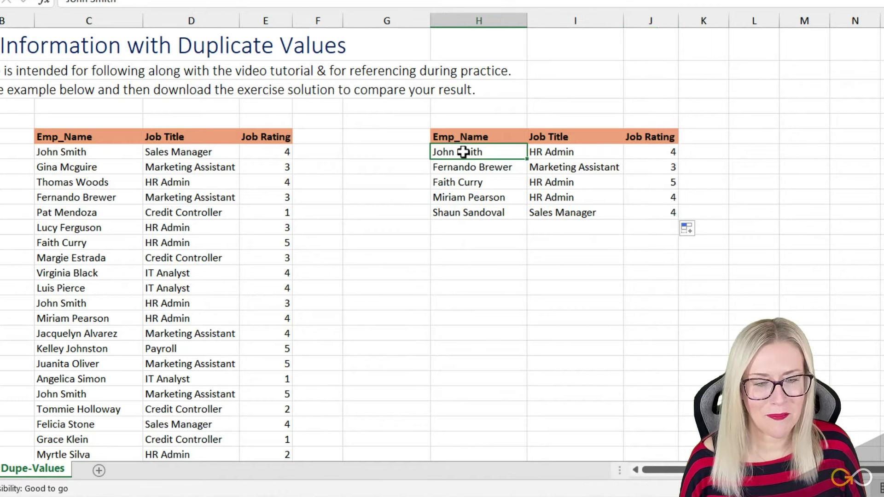
pyautogui.click(565, 151)
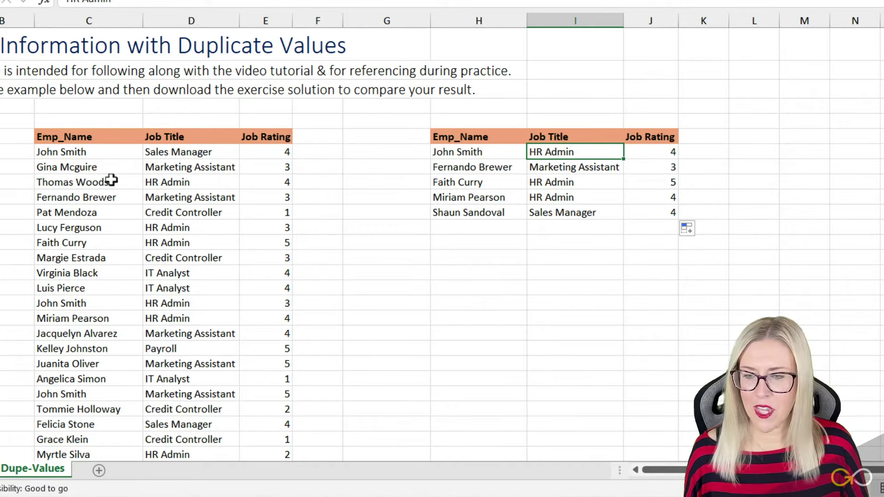
# Step: Compare the three John Smith rows: Sales Manager, HR Admin and Marketing Assistant
pyautogui.click(69, 150)
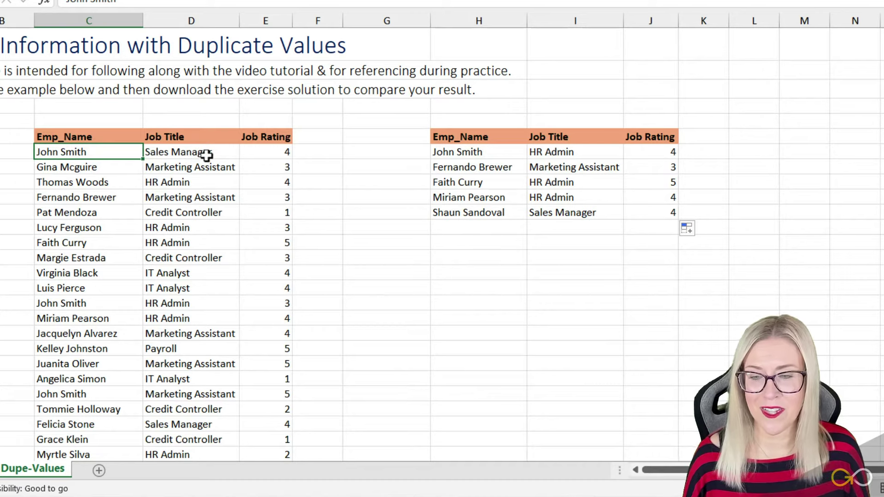
pyautogui.click(206, 156)
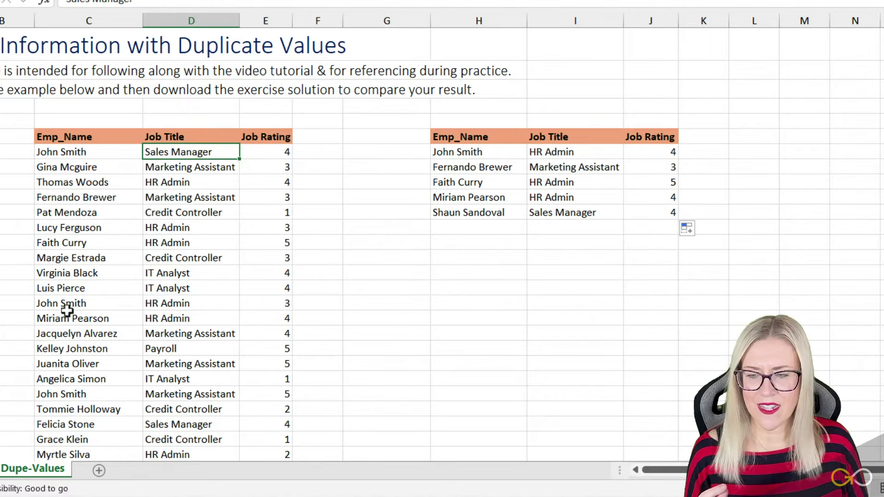
pyautogui.click(67, 304)
pyautogui.moveTo(134, 305); pyautogui.dragTo(262, 304)
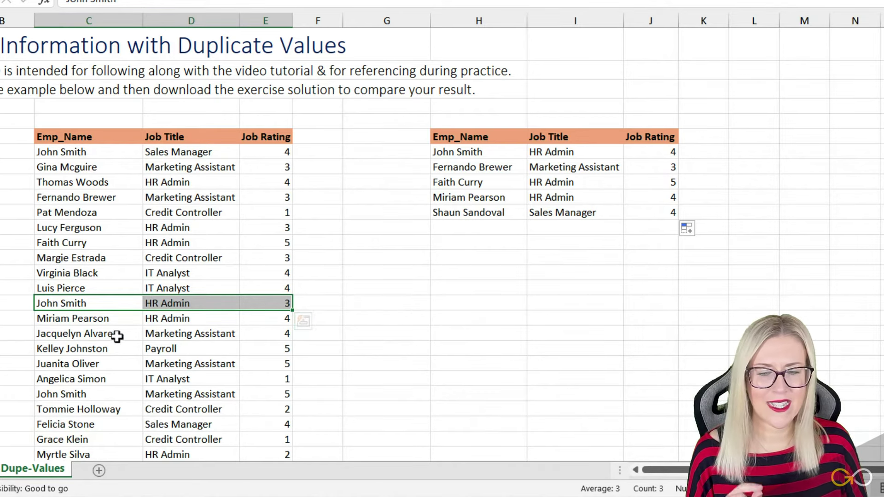
pyautogui.moveTo(36, 395); pyautogui.dragTo(266, 395)
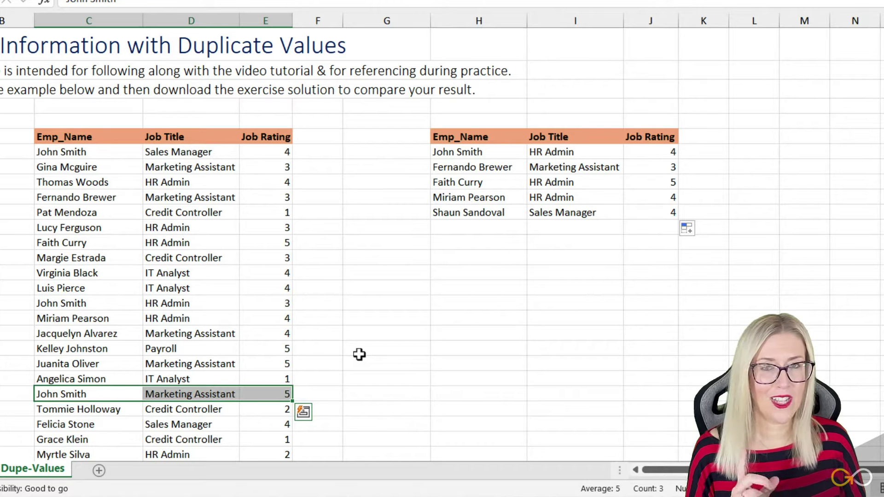
# Step: Compare J7's lookup for John Smith with the first and second John Smith source rows
pyautogui.click(484, 154)
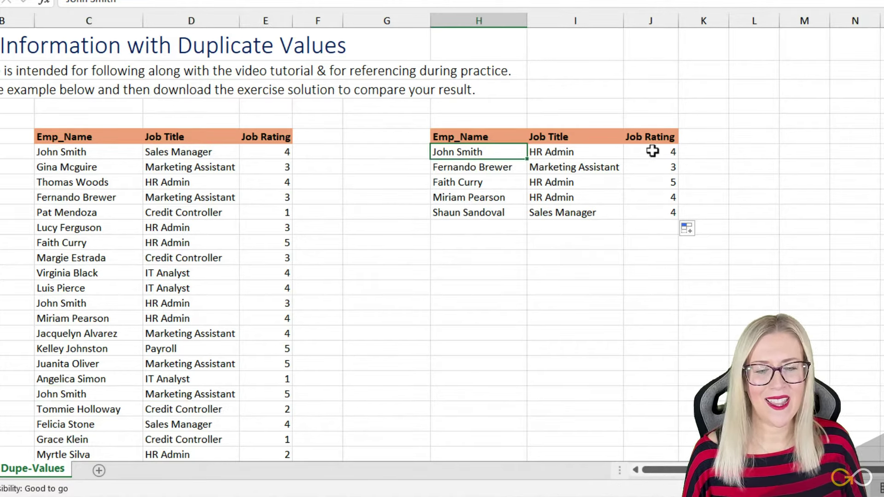
pyautogui.click(657, 151)
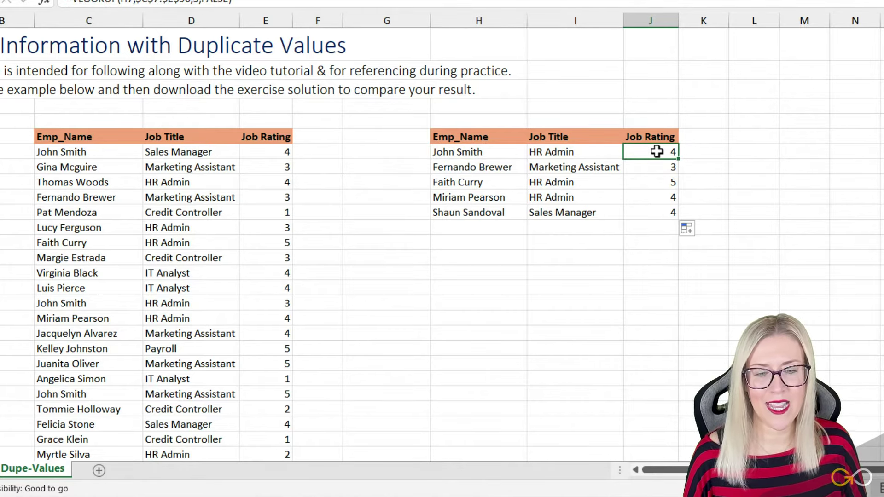
pyautogui.click(77, 304)
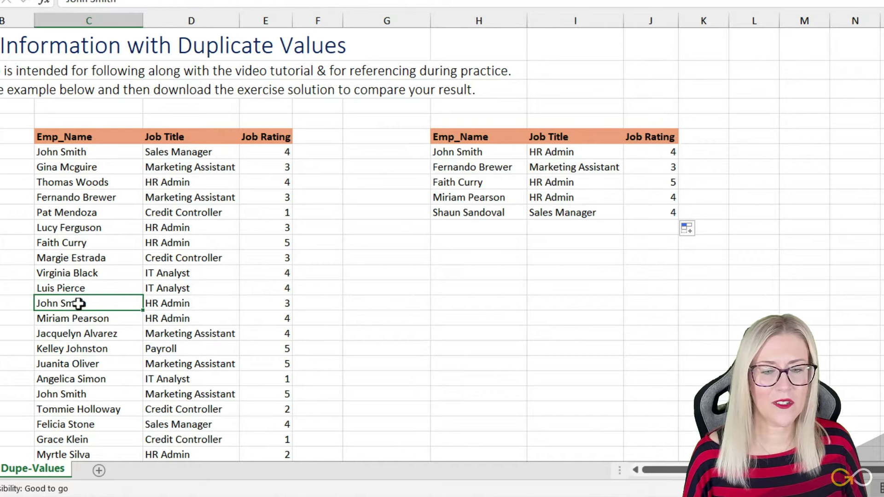
pyautogui.moveTo(74, 152); pyautogui.dragTo(266, 152)
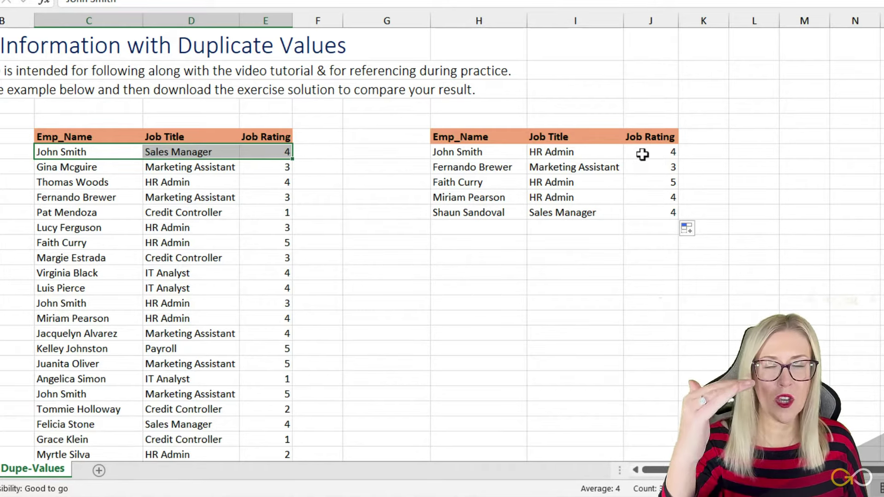
pyautogui.click(642, 154)
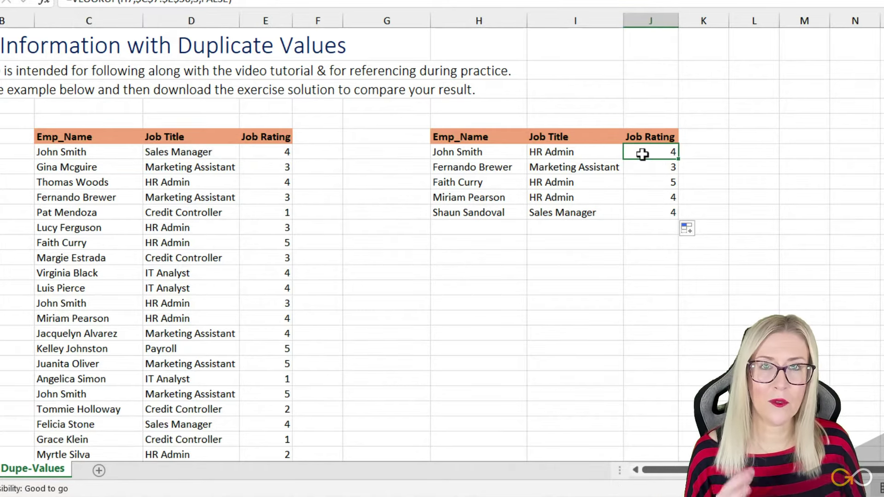
pyautogui.click(506, 152)
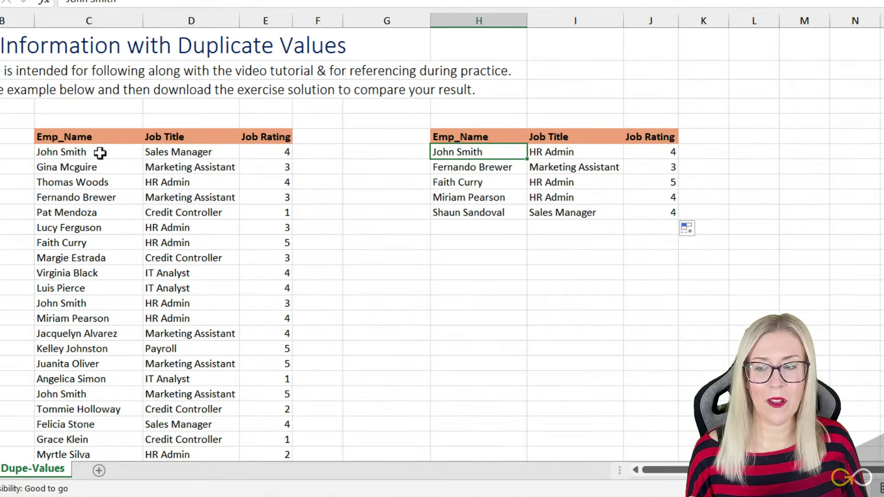
# Step: Confirm J7 returned the Sales Manager John Smith's rating of 4, then select J7:J11
pyautogui.click(100, 152)
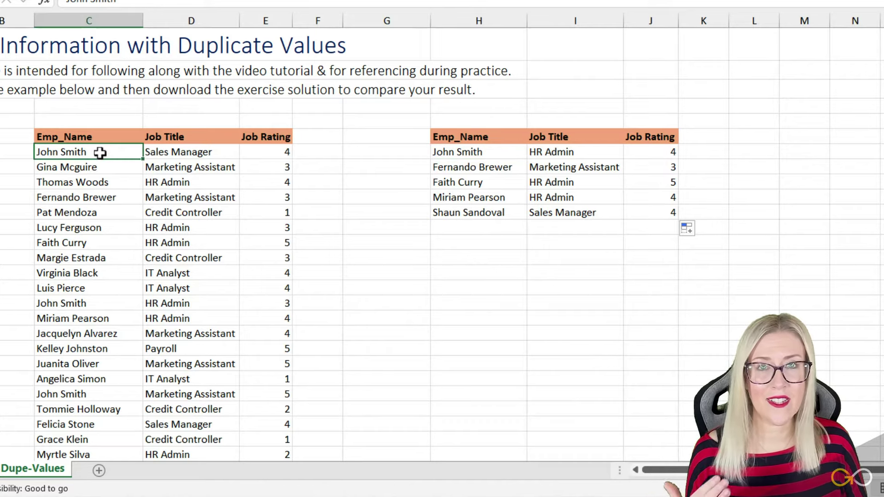
pyautogui.click(270, 151)
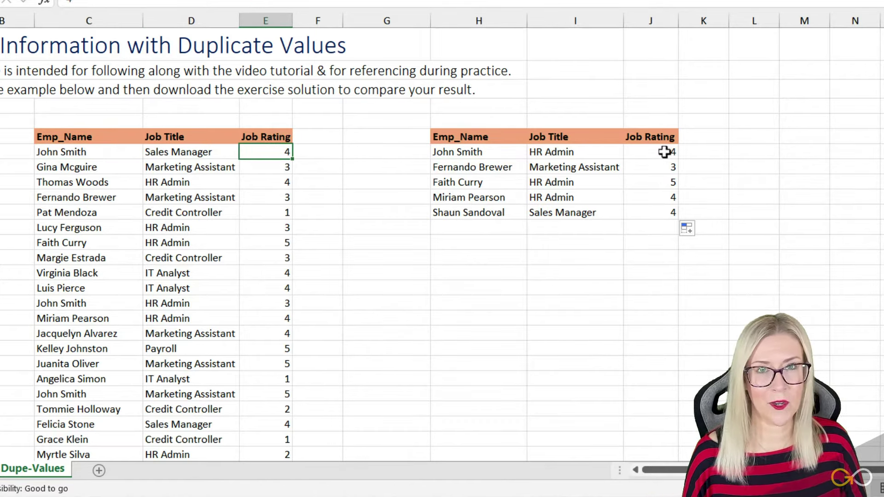
pyautogui.click(665, 152)
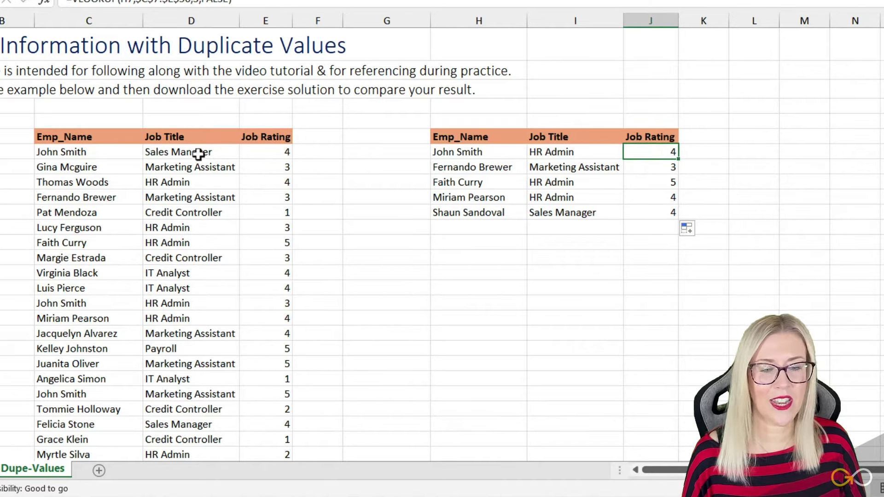
pyautogui.moveTo(63, 305); pyautogui.dragTo(262, 306)
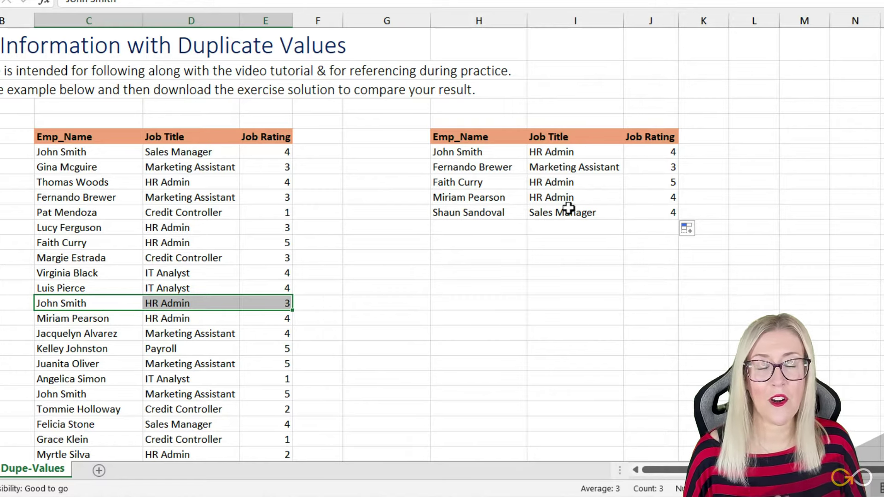
pyautogui.click(657, 150)
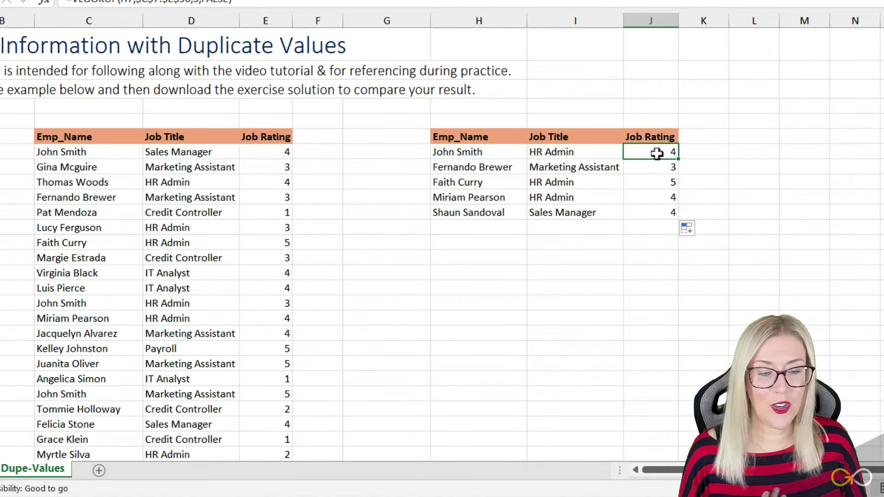
pyautogui.moveTo(657, 151); pyautogui.dragTo(659, 217)
pyautogui.press('Delete')
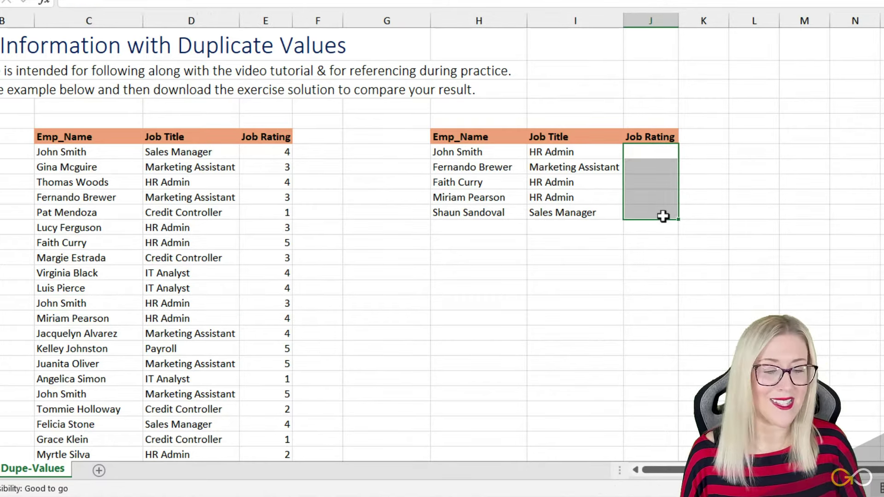
pyautogui.click(556, 258)
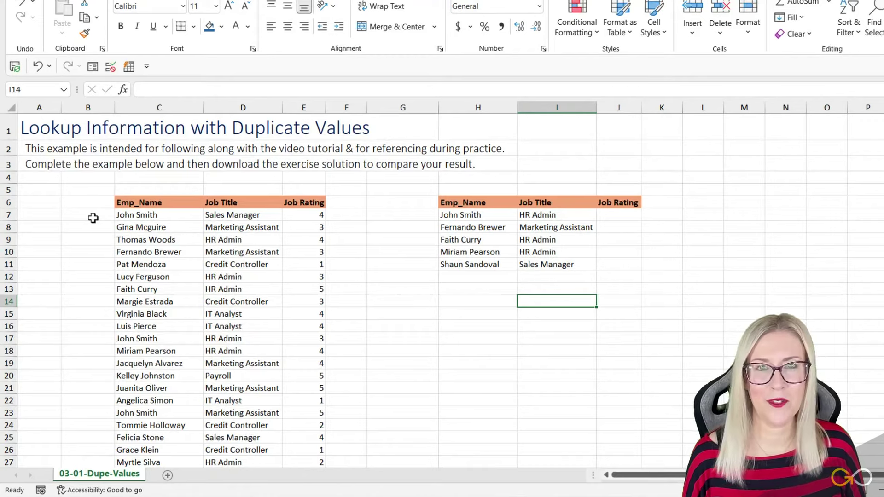
pyautogui.click(87, 212)
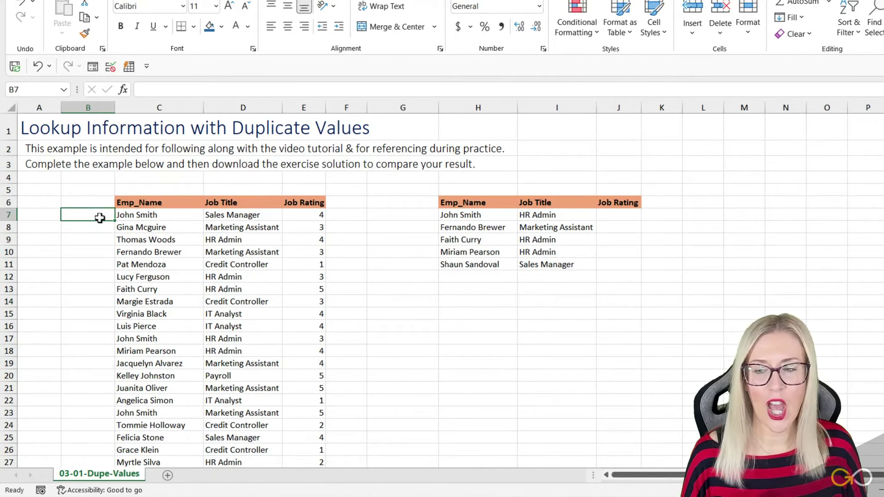
pyautogui.click(94, 227)
pyautogui.click(97, 237)
pyautogui.click(96, 252)
pyautogui.click(97, 264)
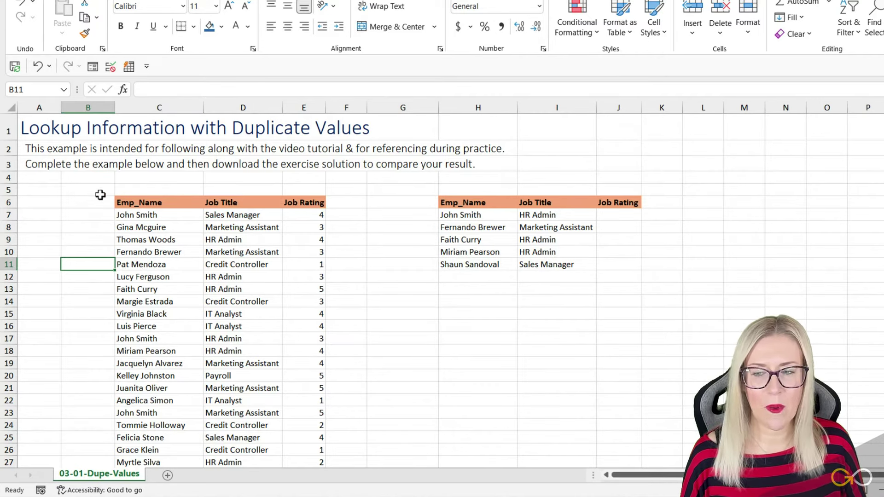
# Step: Widen column B and pair the first John Smith with Sales Manager
pyautogui.moveTo(114, 110); pyautogui.dragTo(129, 110)
pyautogui.click(146, 217)
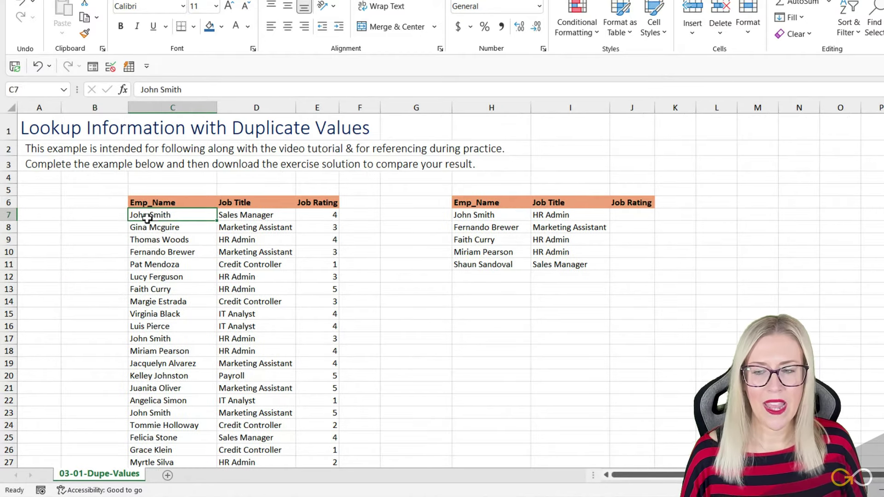
pyautogui.click(145, 338)
pyautogui.click(246, 214)
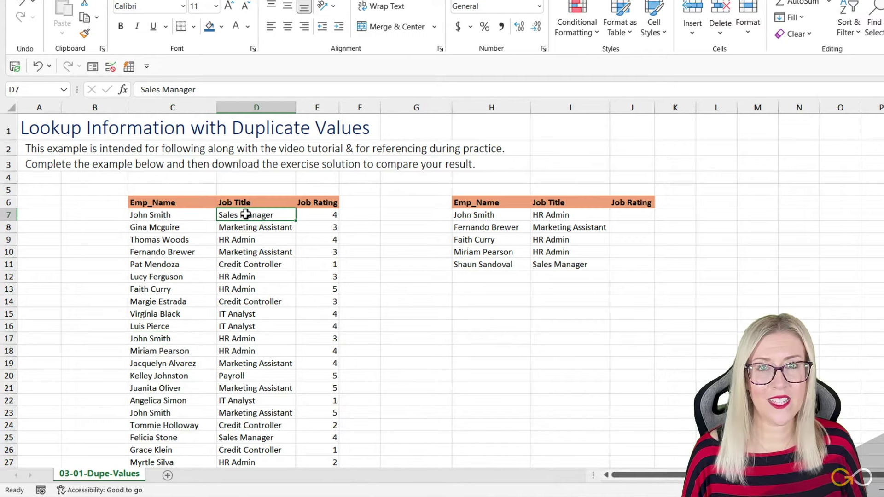
pyautogui.click(189, 216)
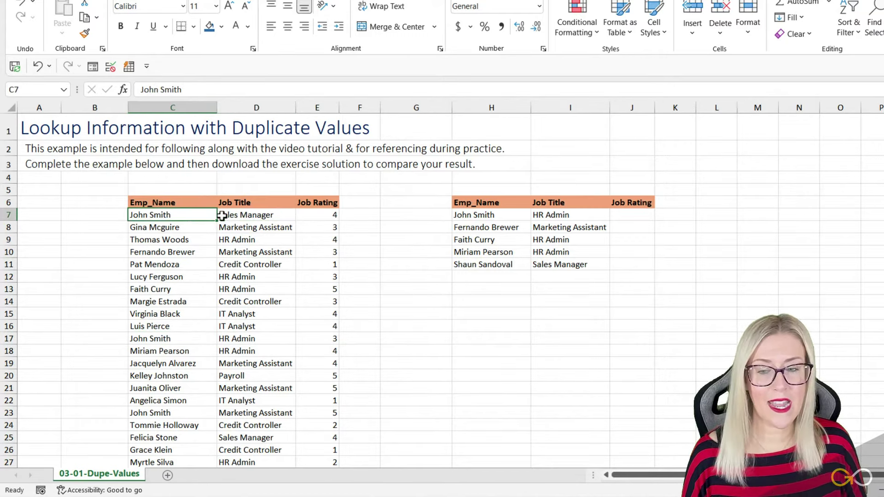
pyautogui.click(240, 215)
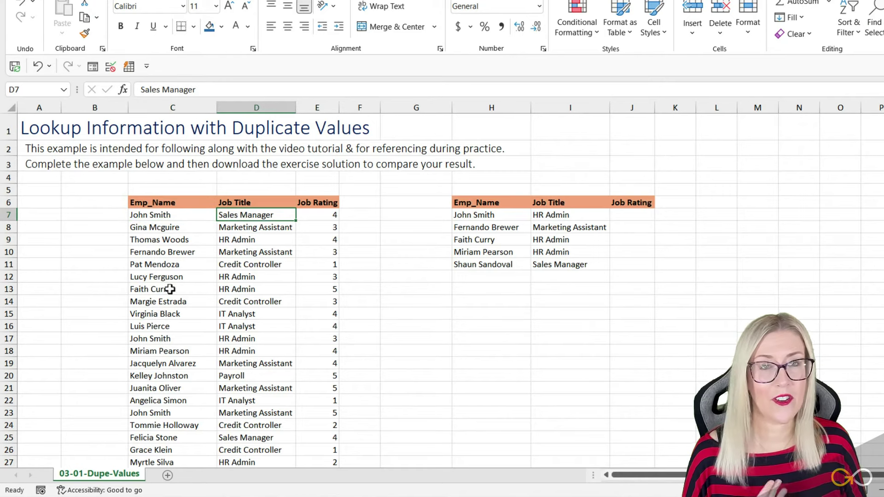
# Step: Pair the other John Smith entries with HR Admin and Marketing Assistant, then select B6
pyautogui.click(148, 341)
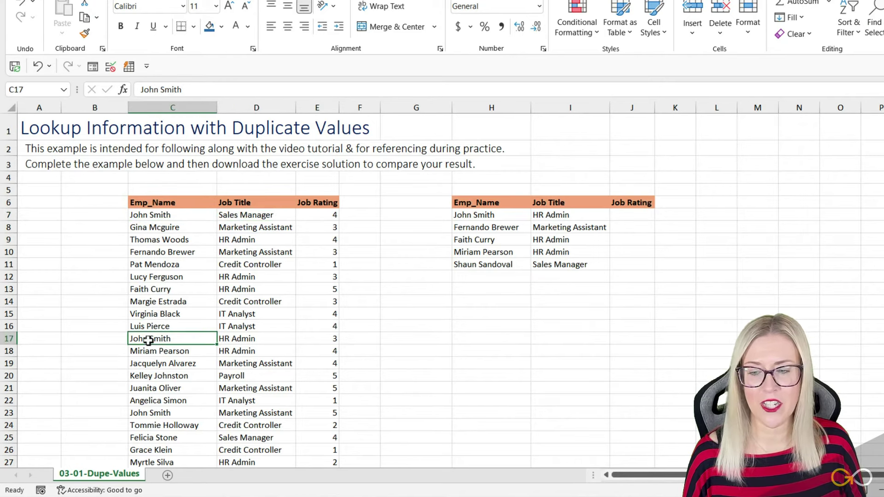
pyautogui.click(253, 339)
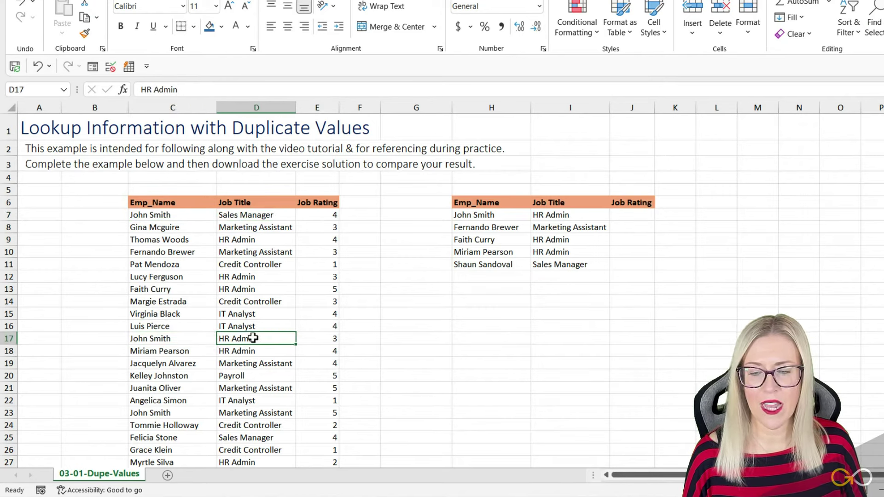
pyautogui.click(169, 413)
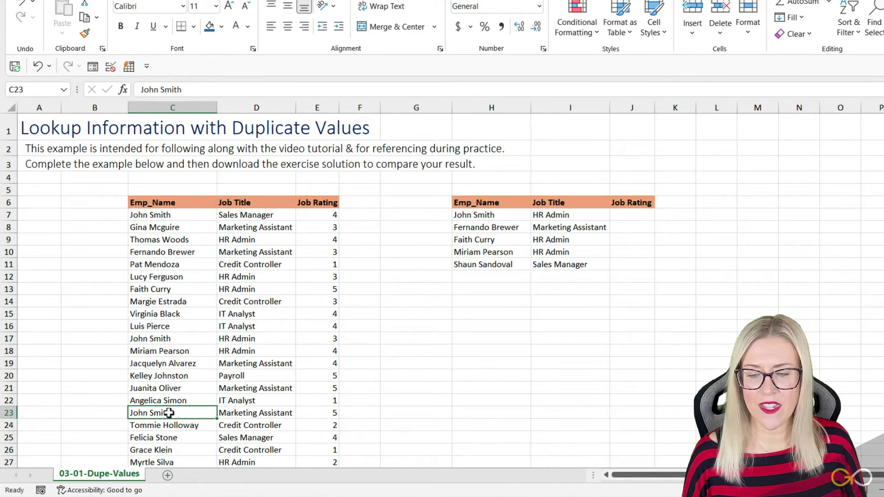
pyautogui.click(242, 412)
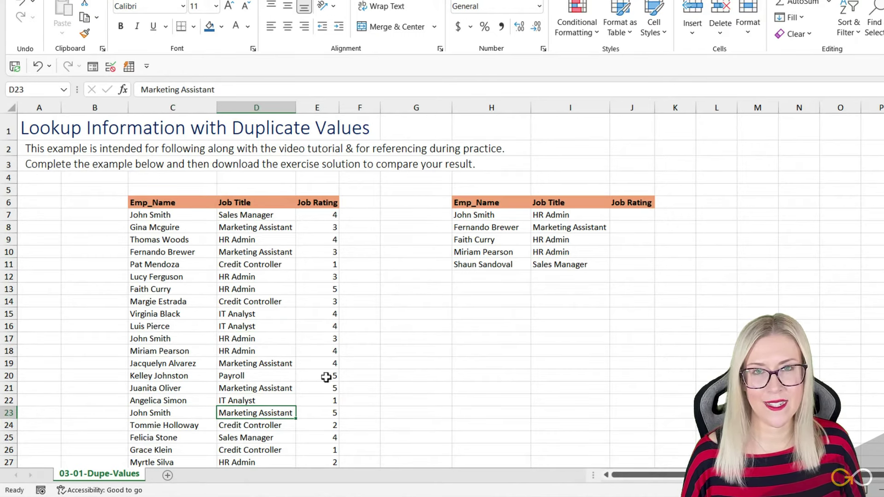
pyautogui.click(108, 203)
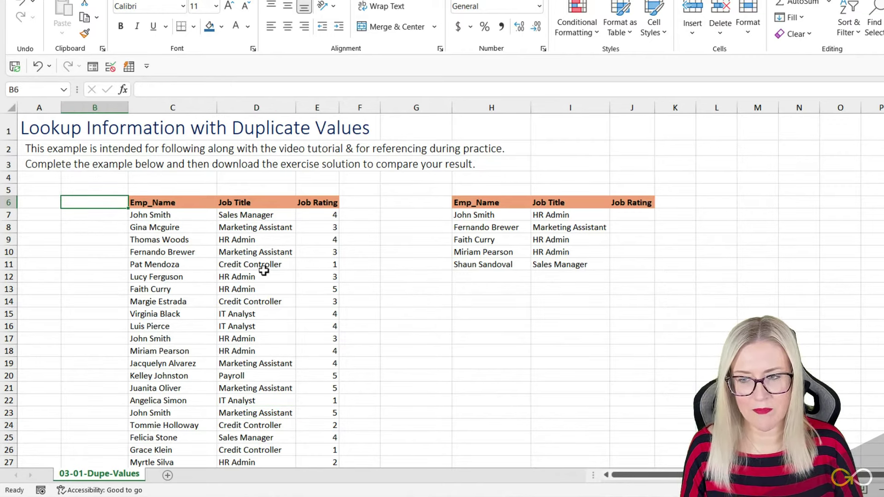
# Step: Enter 'Helper' in B6 and copy the Emp_Name header's orange format onto it
pyautogui.write('Helper')
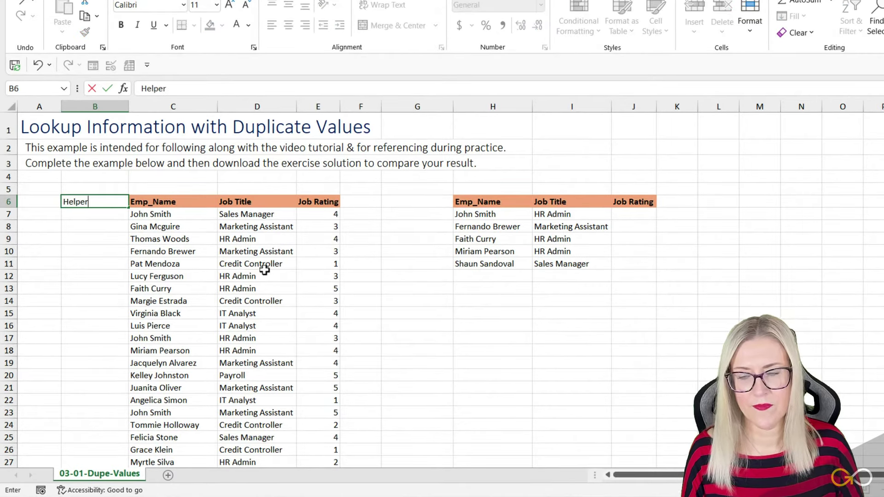
pyautogui.click(170, 202)
pyautogui.click(85, 31)
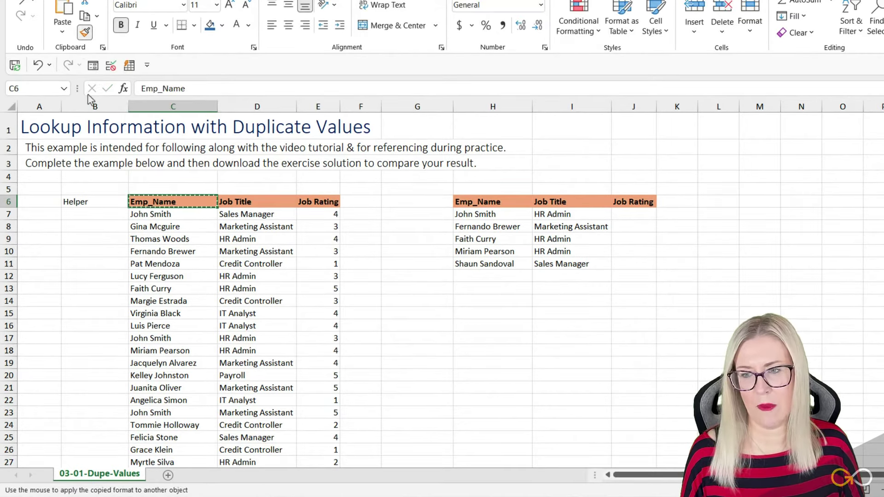
pyautogui.click(93, 200)
pyautogui.click(118, 215)
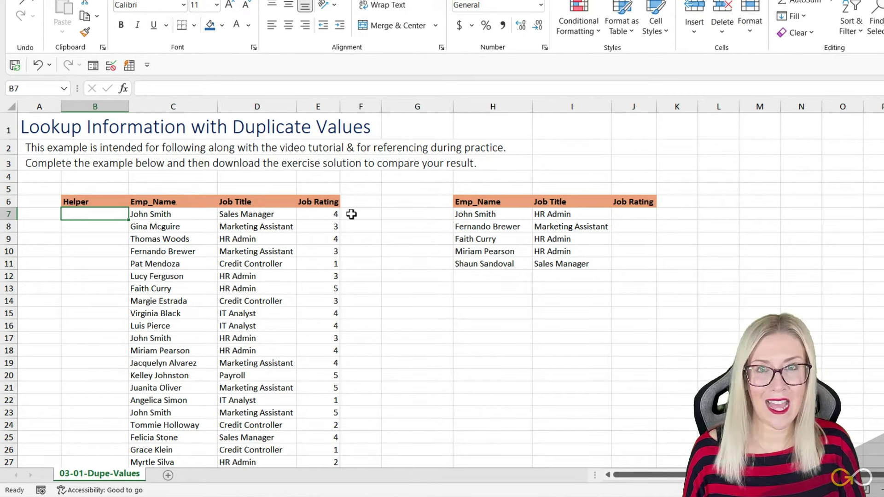
# Step: Enter =C7&D7 in B7 to join the name and job title
pyautogui.write('=')
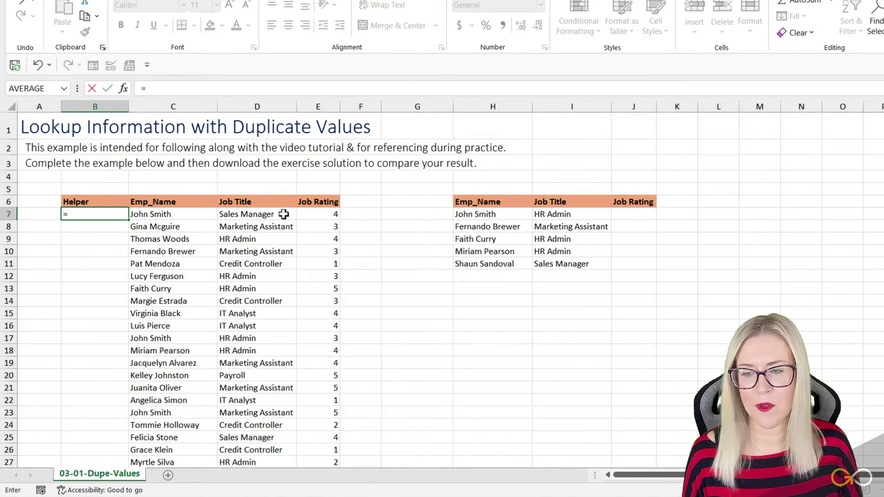
pyautogui.click(185, 214)
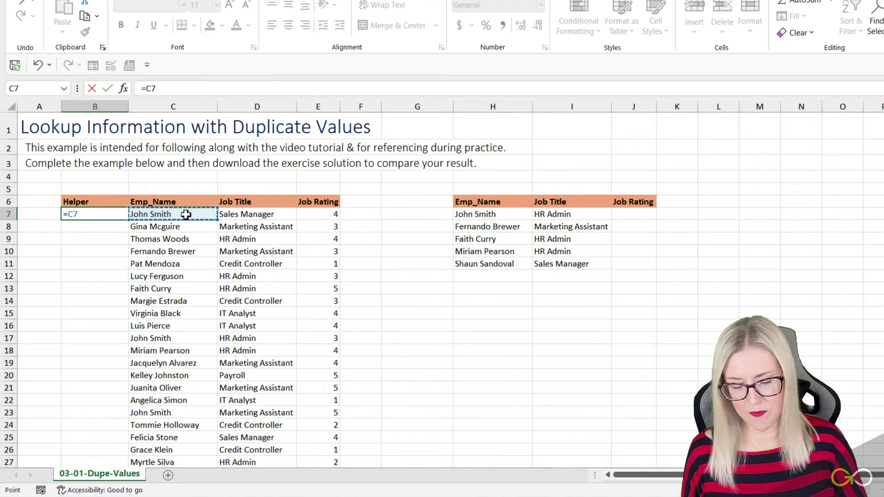
pyautogui.write('&')
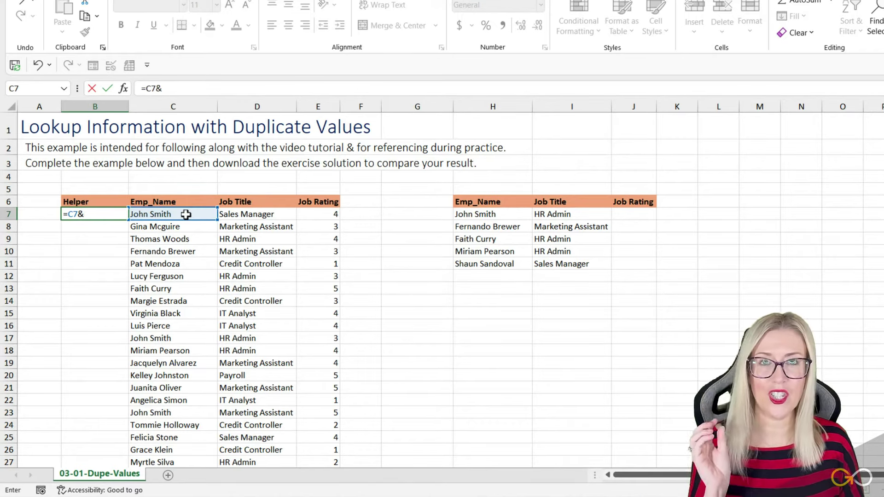
pyautogui.click(265, 217)
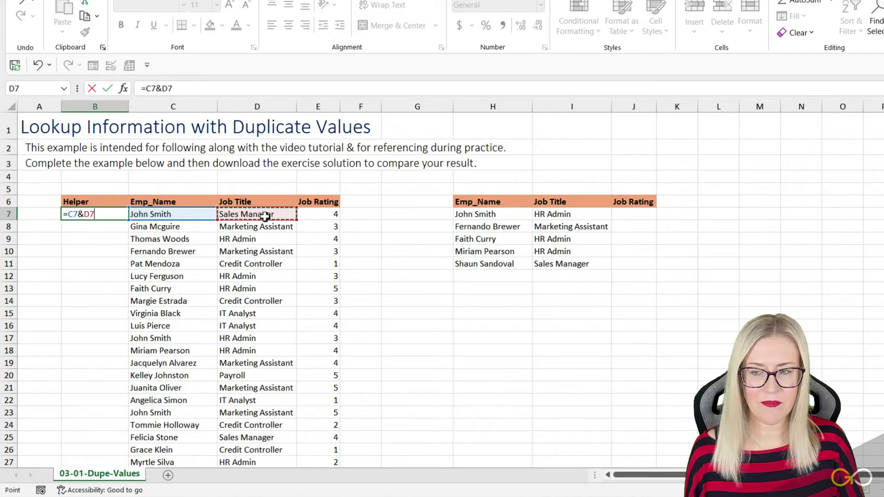
pyautogui.hotkey('ctrl', 'Return')
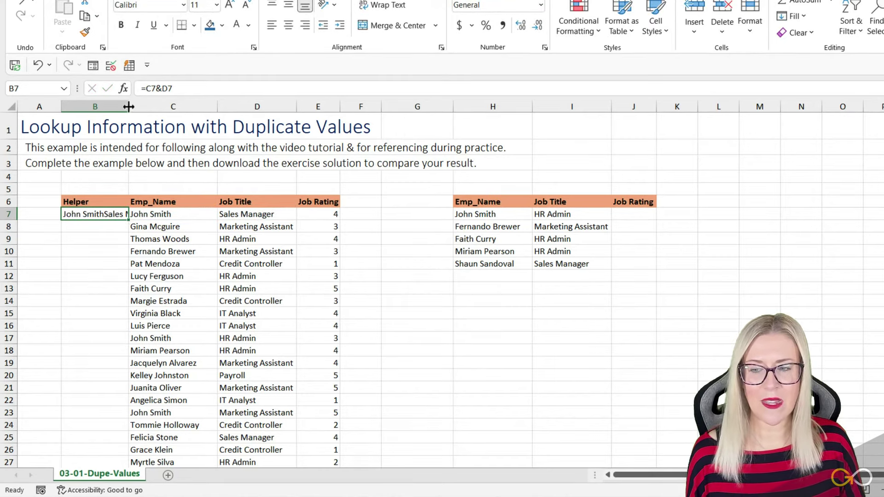
# Step: Copy the helper formula down column B and autofit the column to the combined text
pyautogui.moveTo(129, 109); pyautogui.dragTo(170, 109)
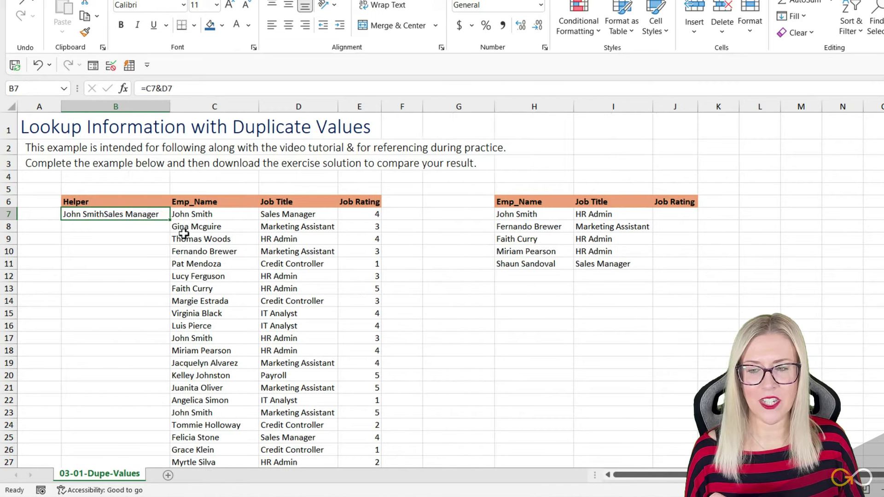
pyautogui.doubleClick(171, 220)
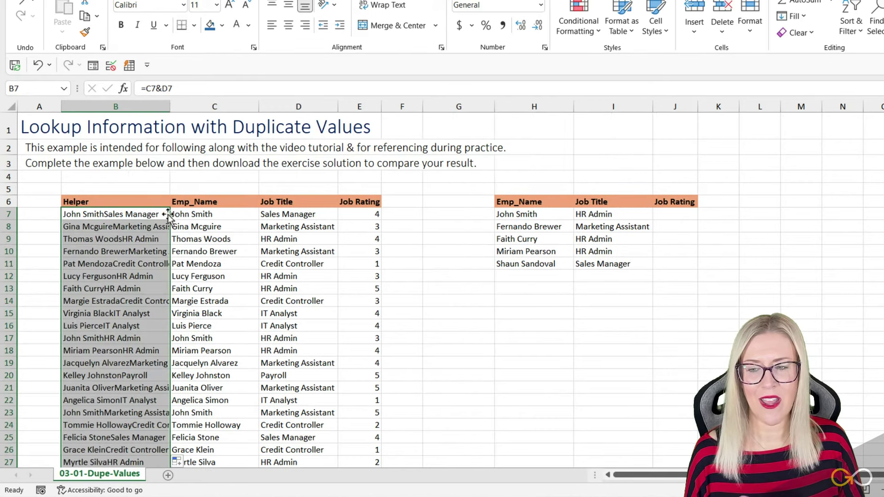
pyautogui.doubleClick(169, 106)
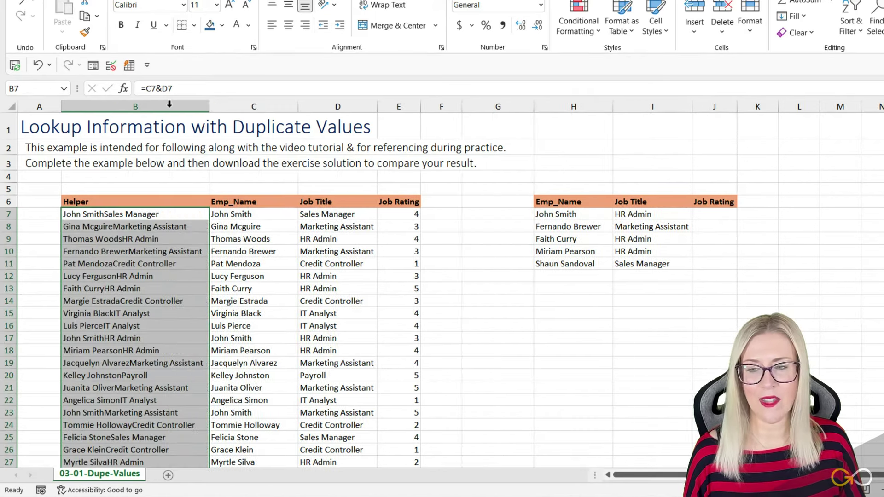
pyautogui.click(212, 275)
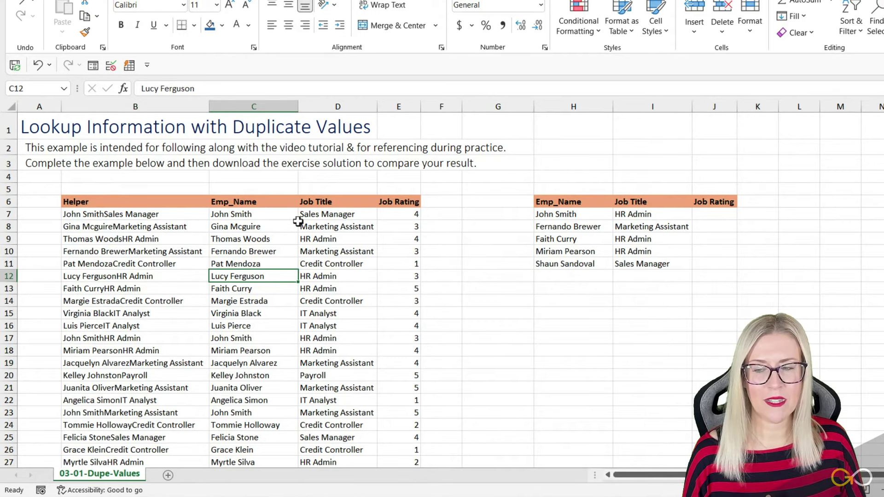
pyautogui.click(75, 339)
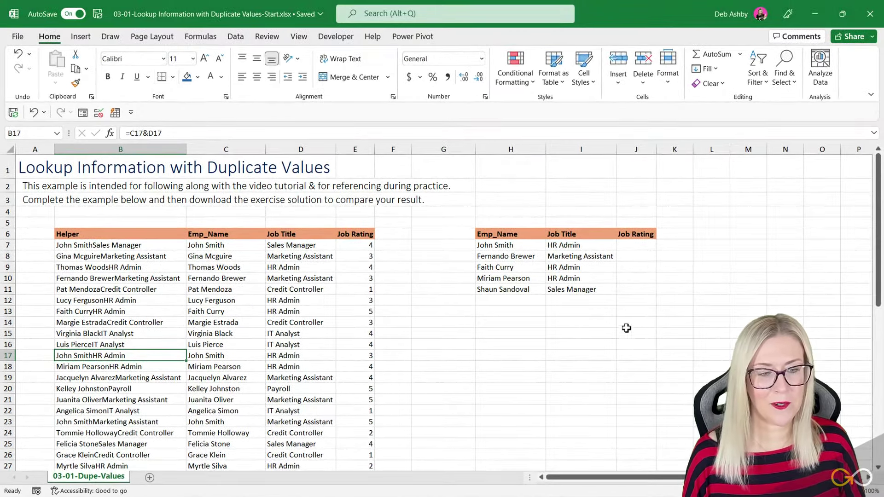
# Step: Start J7's VLOOKUP with H7&I7 as lookup value over B7:E56
pyautogui.click(638, 244)
pyautogui.write('=VLOOKUP(')
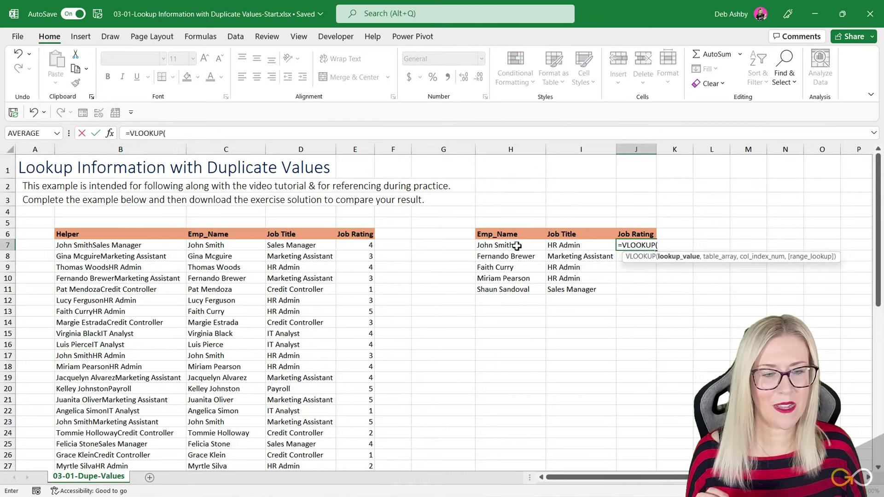
pyautogui.click(522, 246)
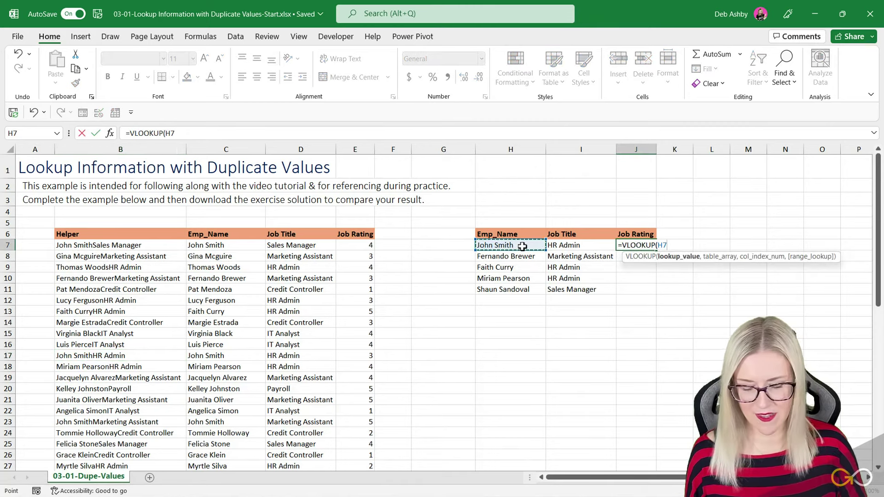
pyautogui.write('&')
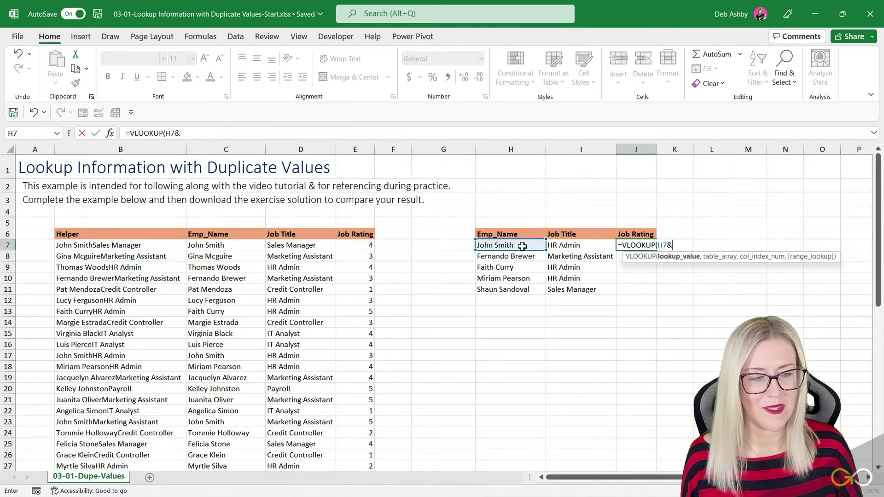
pyautogui.click(583, 246)
pyautogui.write(',')
pyautogui.moveTo(82, 245); pyautogui.dragTo(353, 245)
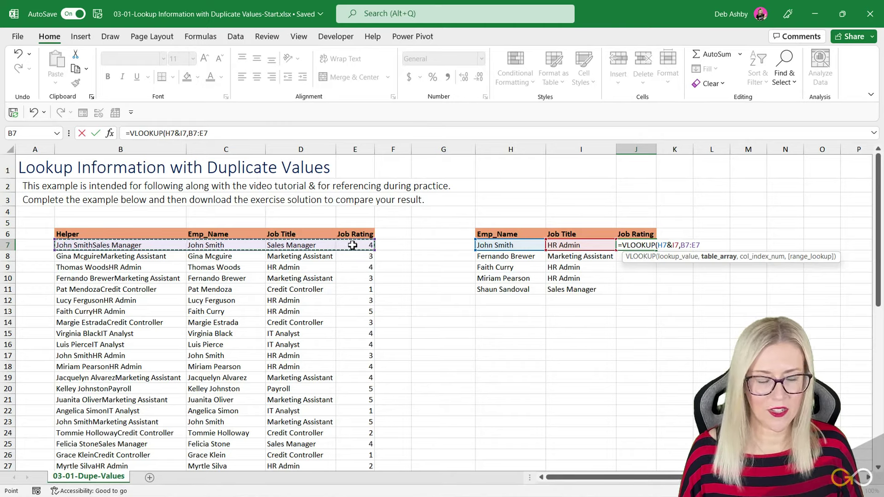
pyautogui.hotkey('ctrl', 'shift', 'Down')
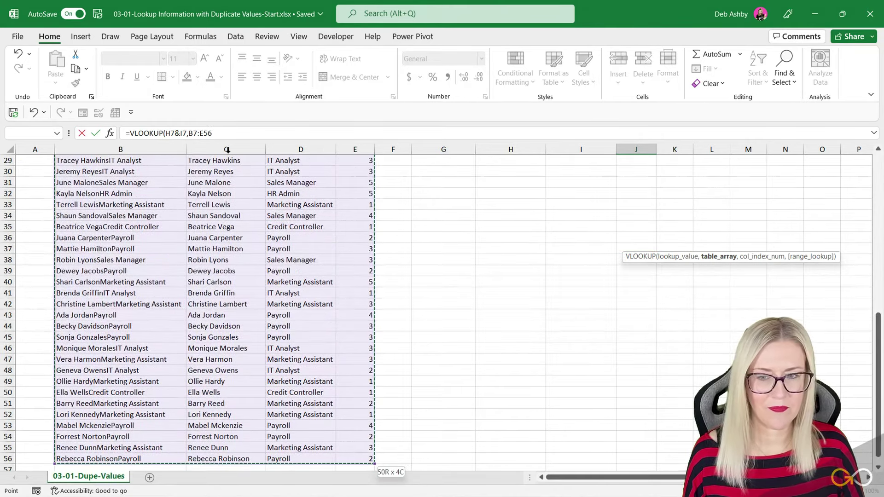
# Step: Lock the range as $B$7:$E$56 and finish with column 4 and FALSE
pyautogui.moveTo(212, 134); pyautogui.dragTo(196, 135)
pyautogui.press('F4')
pyautogui.click(240, 133)
pyautogui.write(',4')
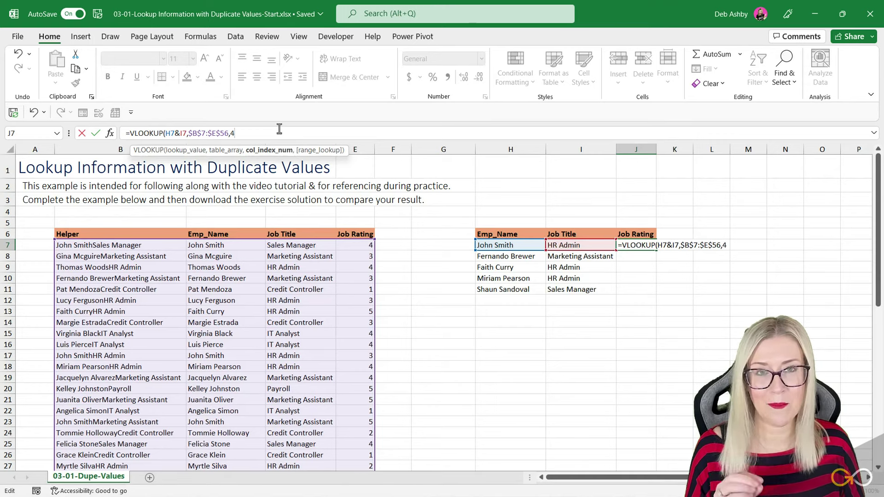
pyautogui.write(',')
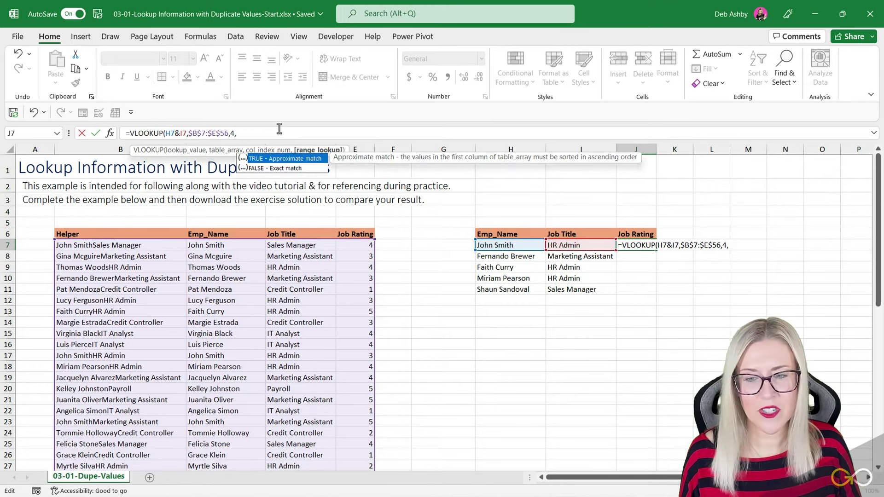
pyautogui.write('FALS')
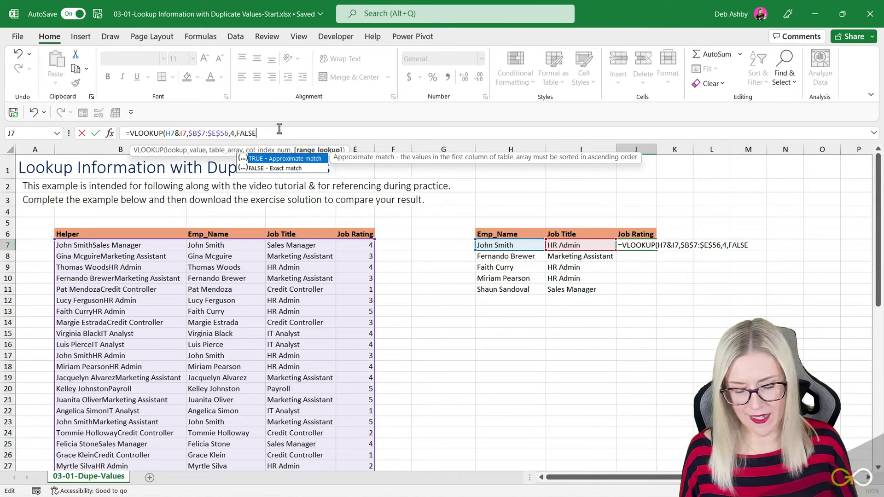
pyautogui.write('E)')
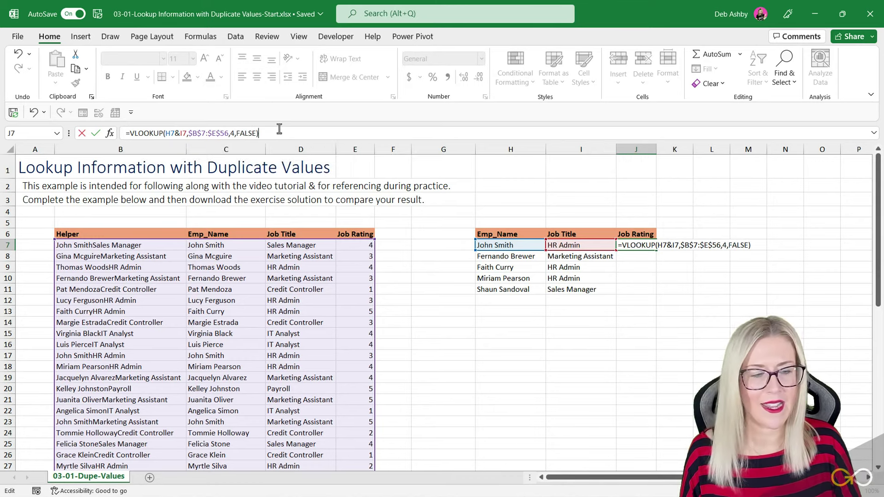
pyautogui.press('Return')
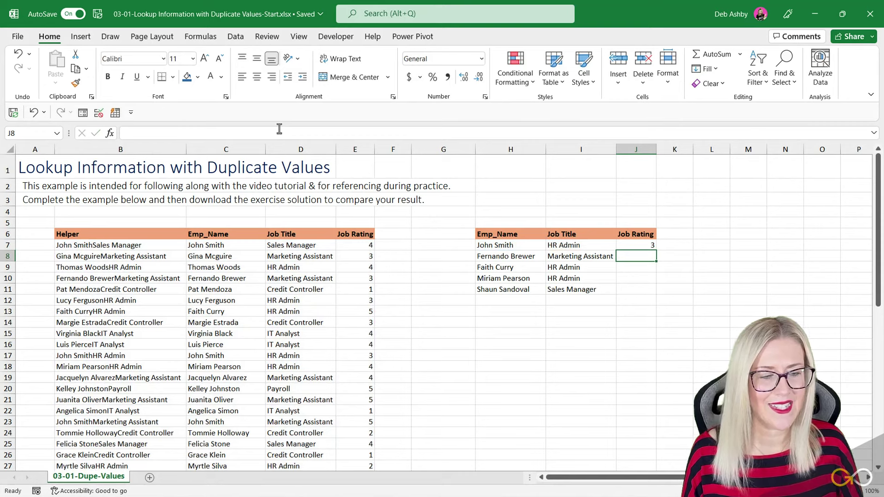
# Step: Fill the helper-based lookup from J7 to J11 and highlight the HR Admin John Smith record
pyautogui.click(632, 246)
pyautogui.doubleClick(656, 250)
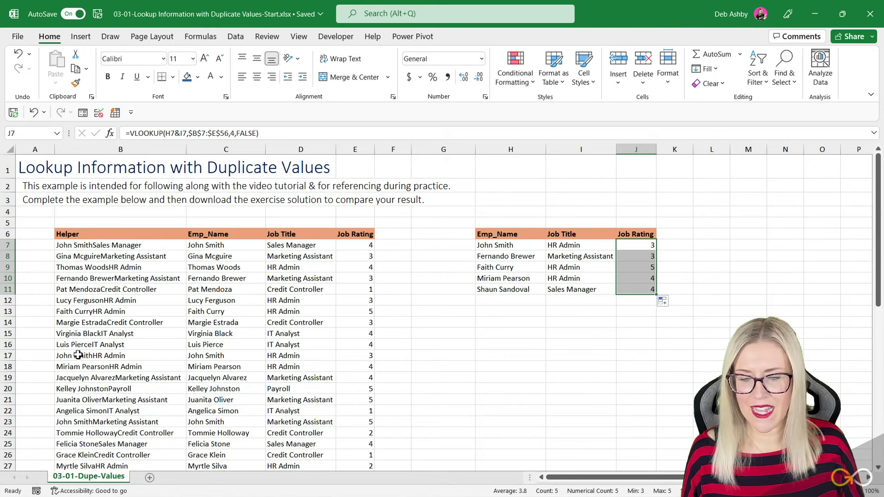
pyautogui.moveTo(84, 354); pyautogui.dragTo(360, 357)
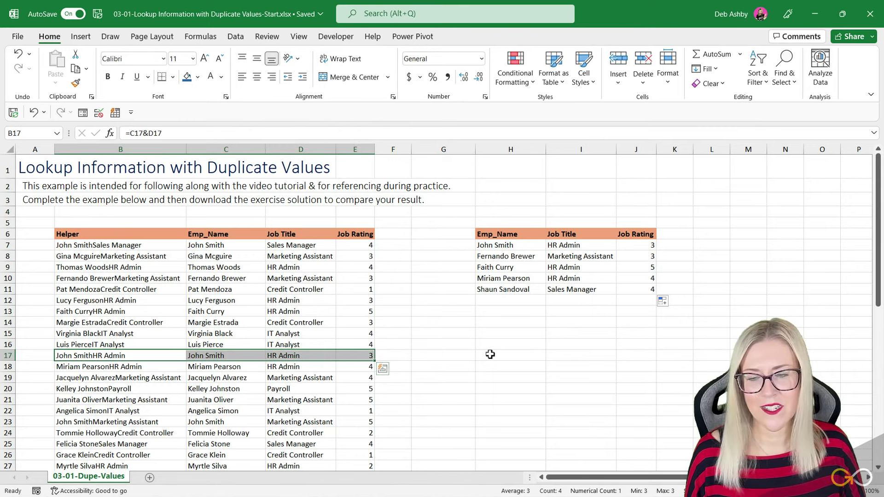
# Step: Hide Helper column B so J7:J11 still show Job Ratings 3, 3, 5, 4, 4
pyautogui.click(491, 299)
pyautogui.click(118, 149)
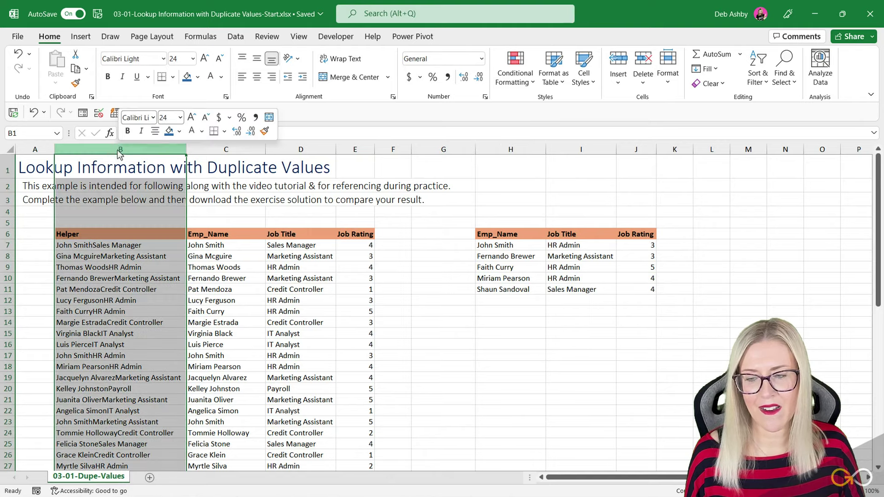
pyautogui.rightClick(118, 149)
pyautogui.click(147, 351)
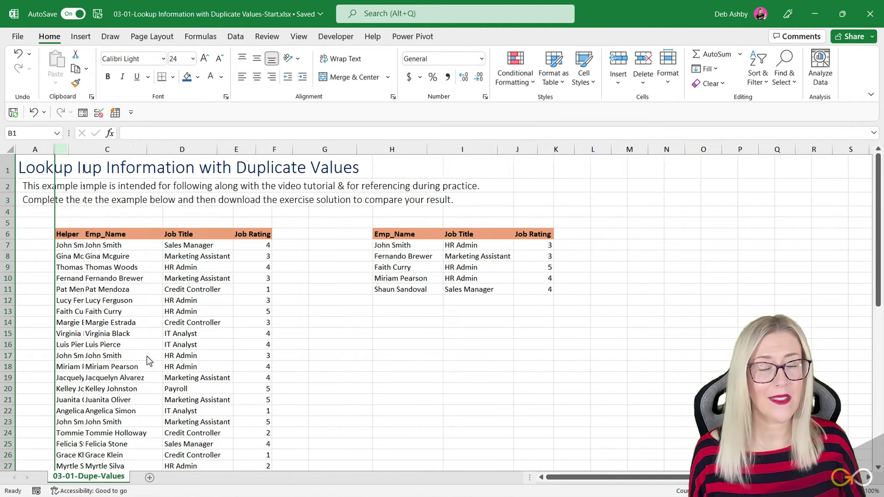
pyautogui.click(291, 323)
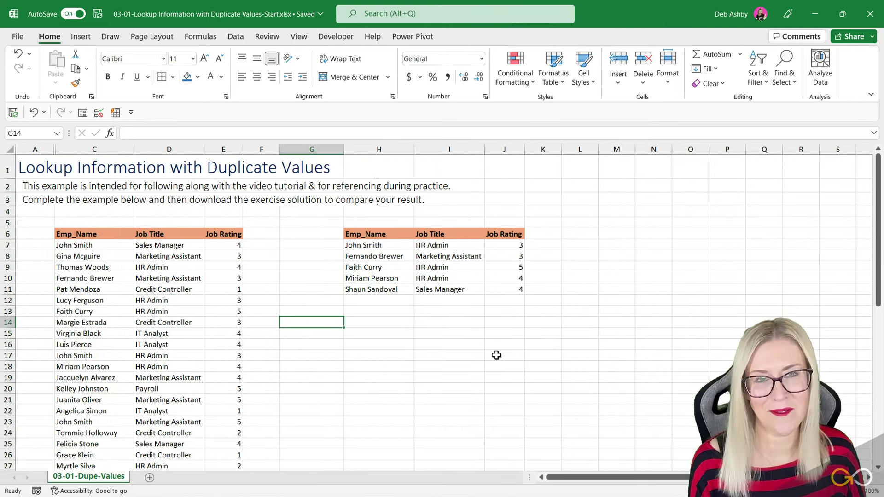